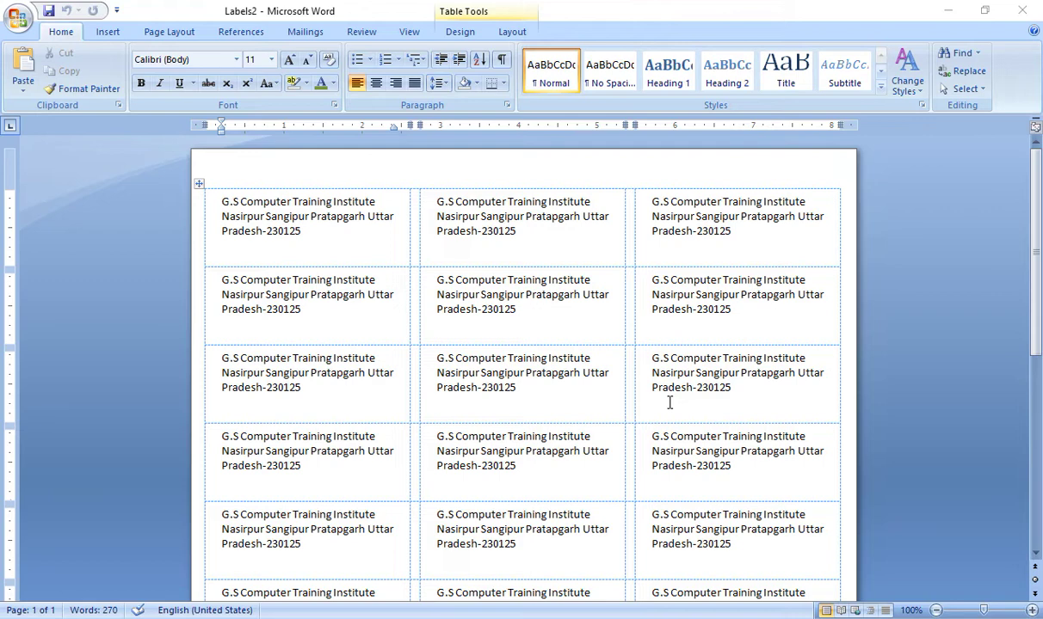
Switch from the filled Labels2 sheet to the blank Document1 window.
click(302, 32)
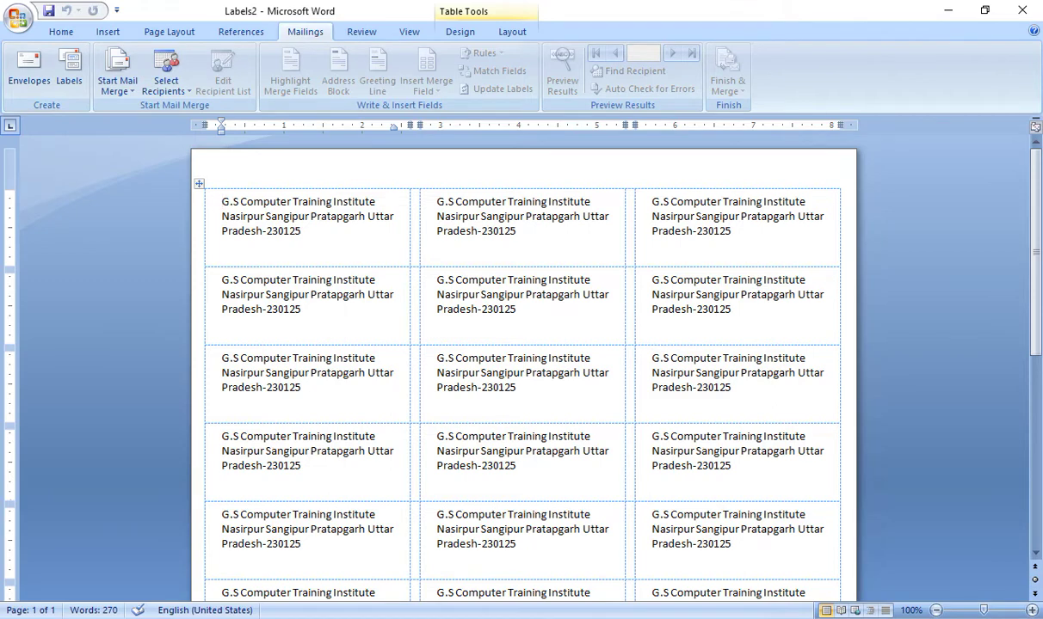
click(501, 560)
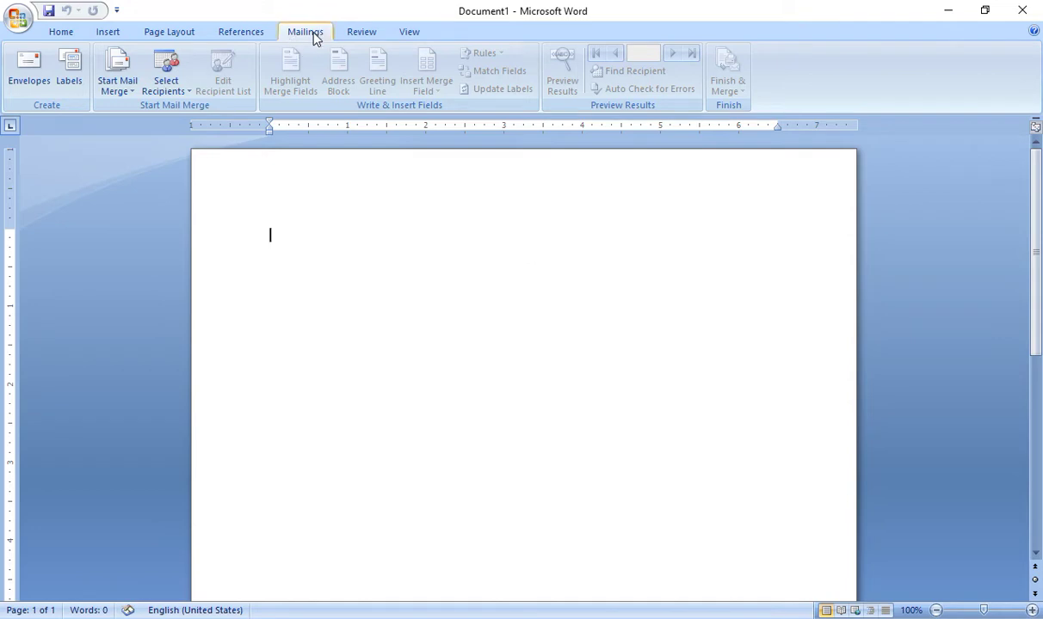
Open the Envelopes and Labels dialog on its Labels tab.
click(69, 73)
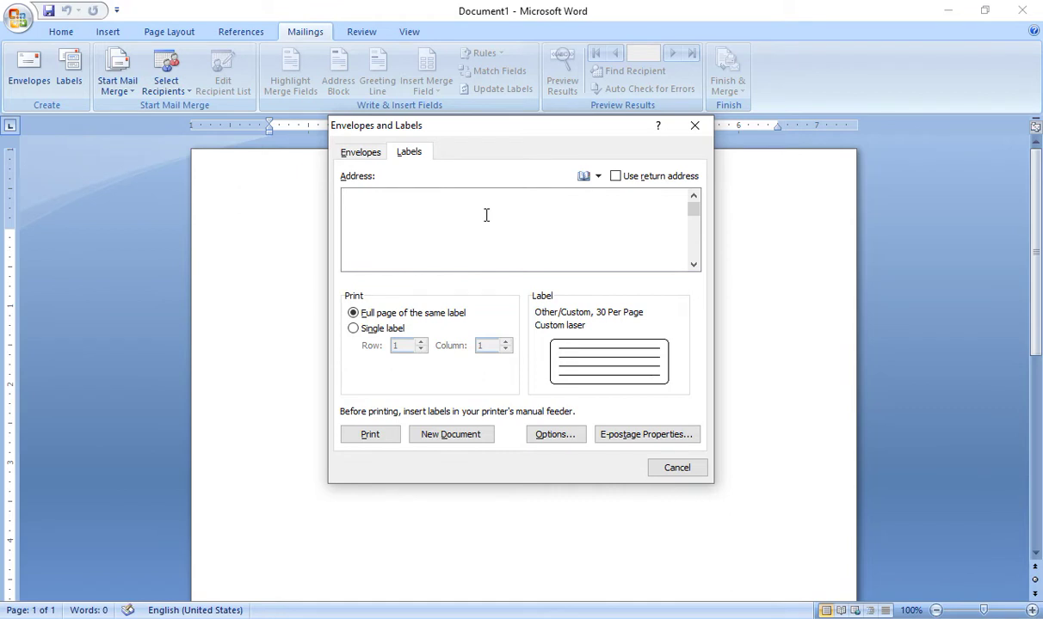
Type the address 'G.s C omputer Training Institute', 'Nasirpur Sangipur Pratapgarh', 'Uttar Pradesh-230125' on three lines.
text(G.s)
text( C omputre)
text(r)
key(BackSpace)
key(BackSpace)
key(BackSpace)
text(er)
text( Tran)
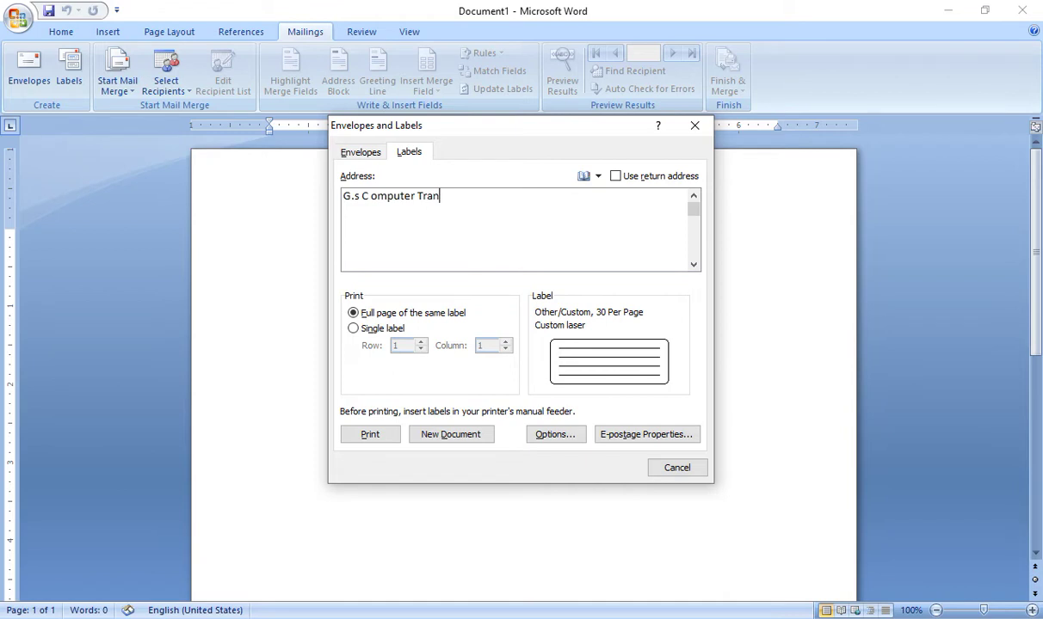
key(BackSpace)
text(ining )
text(Inst)
text(itute)
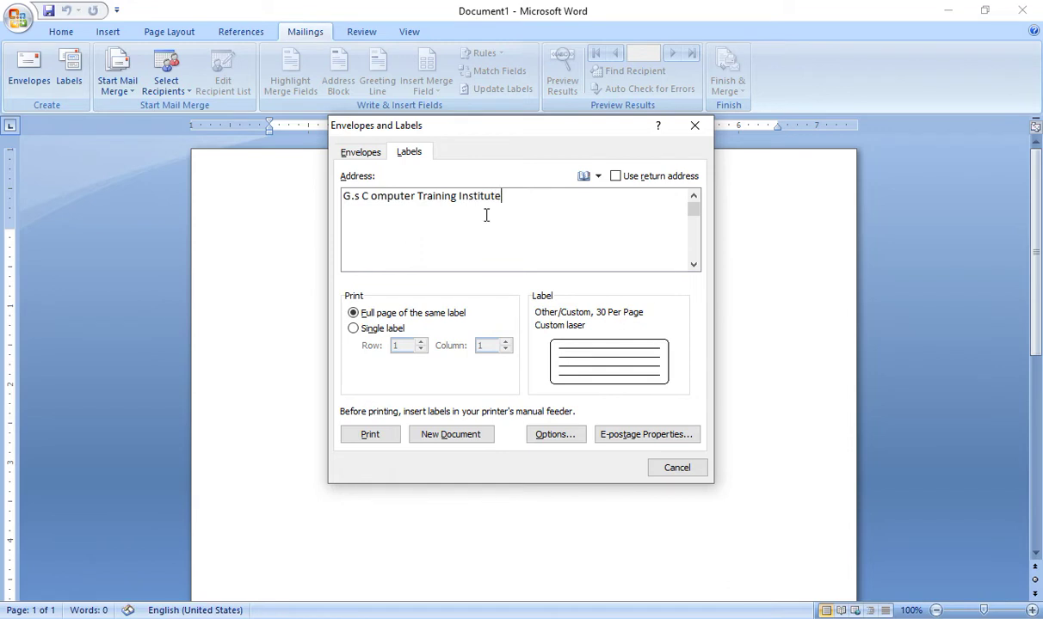
key(Return)
text(Nas)
text(irpur)
text( Sangipur )
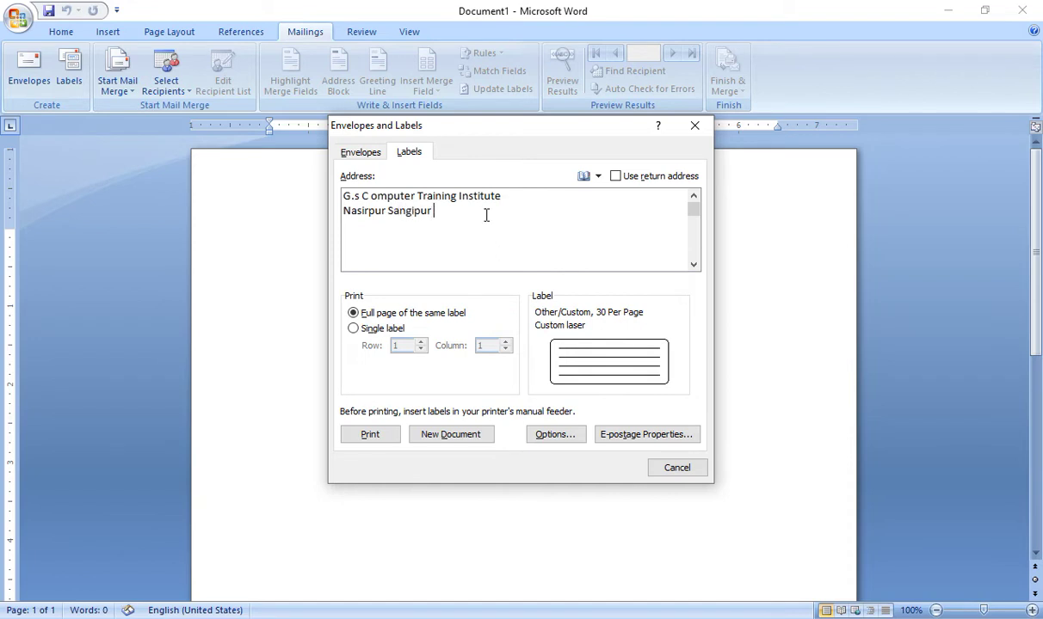
text(Pratapga)
text(rh)
key(Return)
text(U)
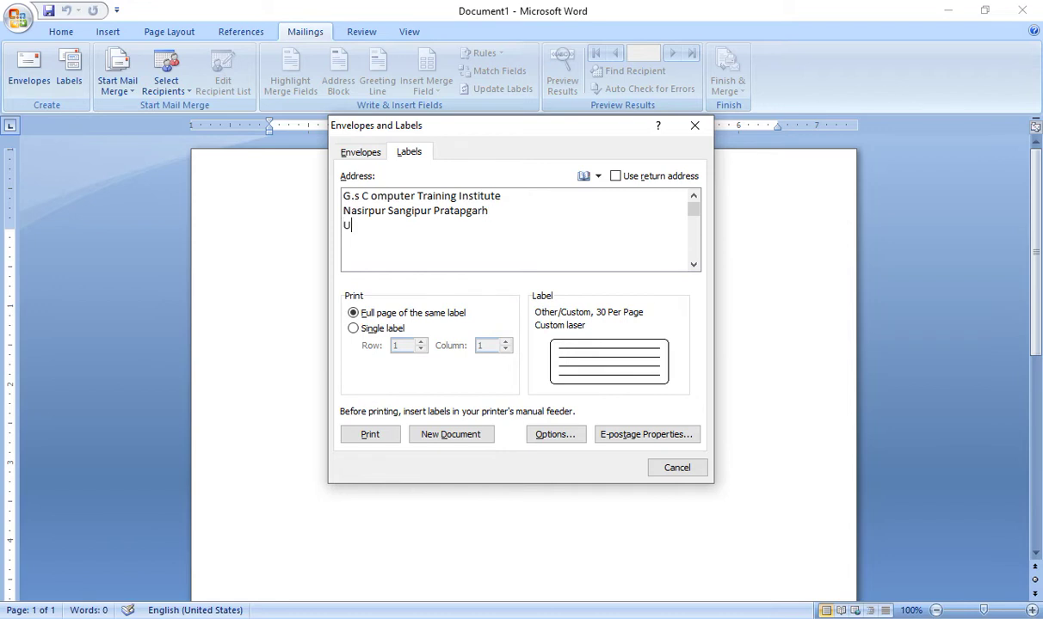
text(ttar P)
text(radesh)
text(-2301)
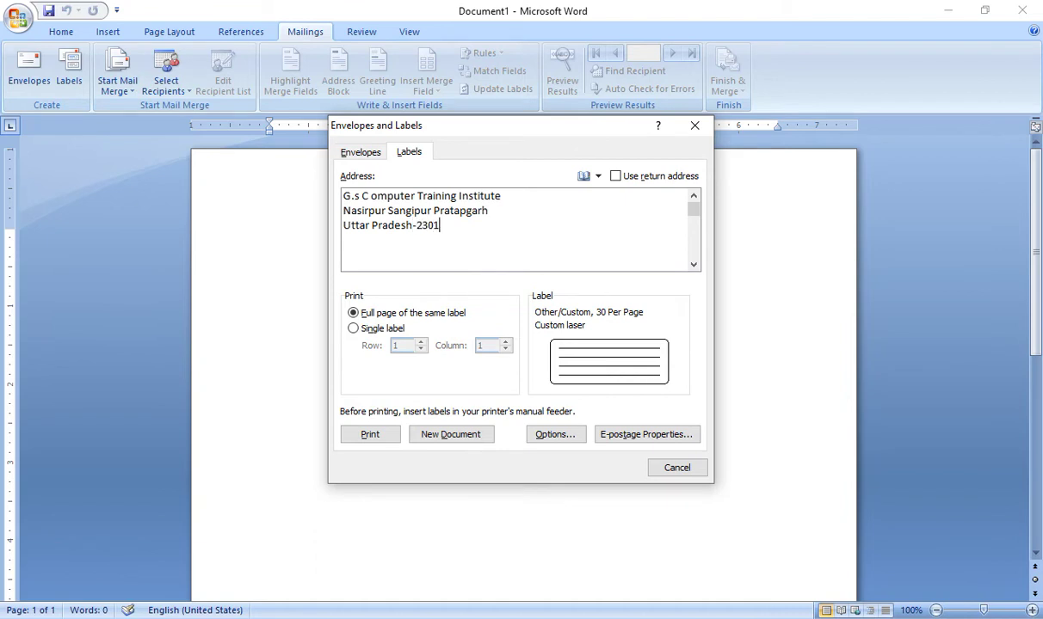
text(25)
Keep the Other/Custom 30 Per Page label and generate a new document of labels.
click(555, 434)
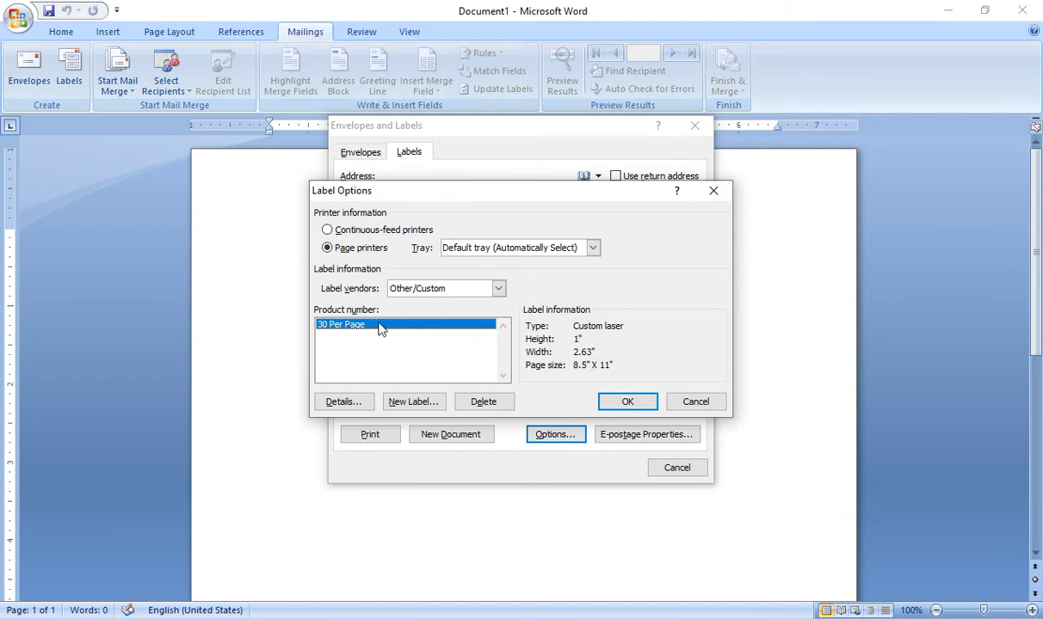
click(625, 401)
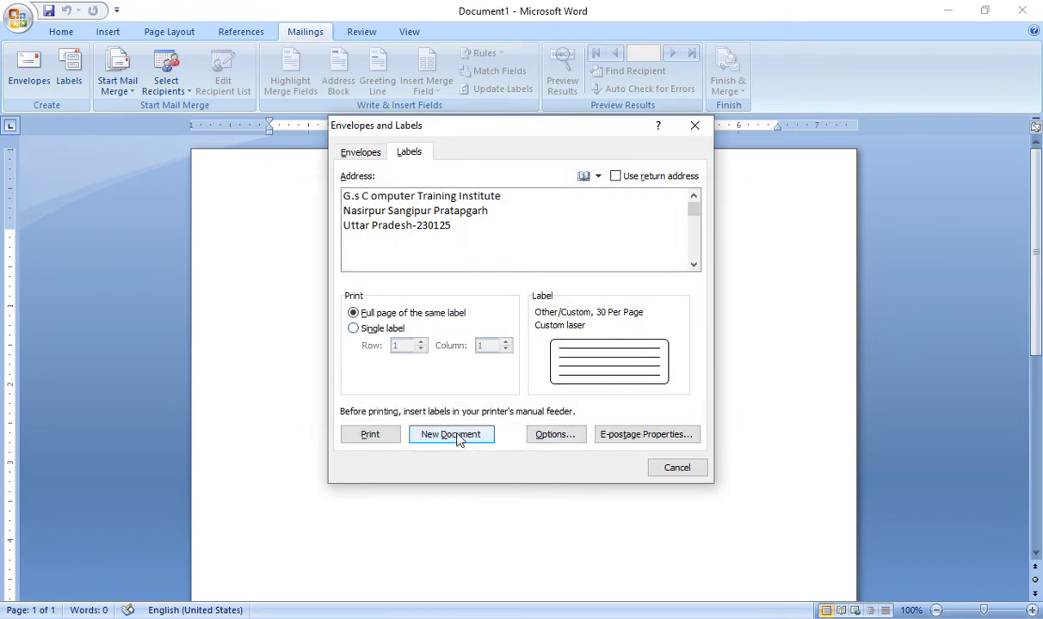
click(454, 434)
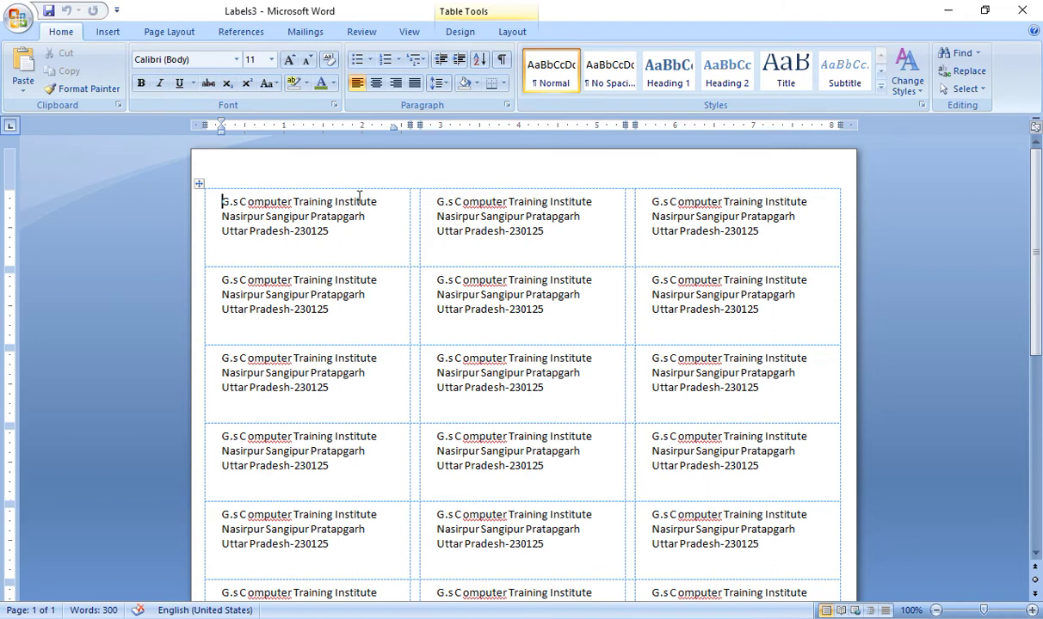
Reopen the label address and delete the stray space so it reads 'G.s Computer'.
click(292, 32)
click(71, 76)
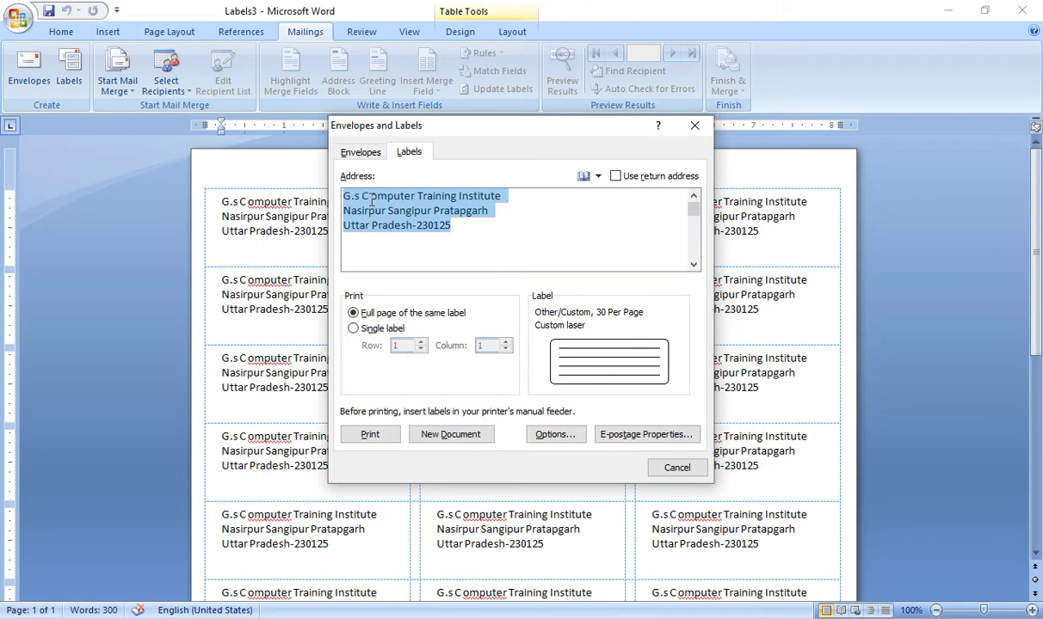
click(369, 198)
key(Delete)
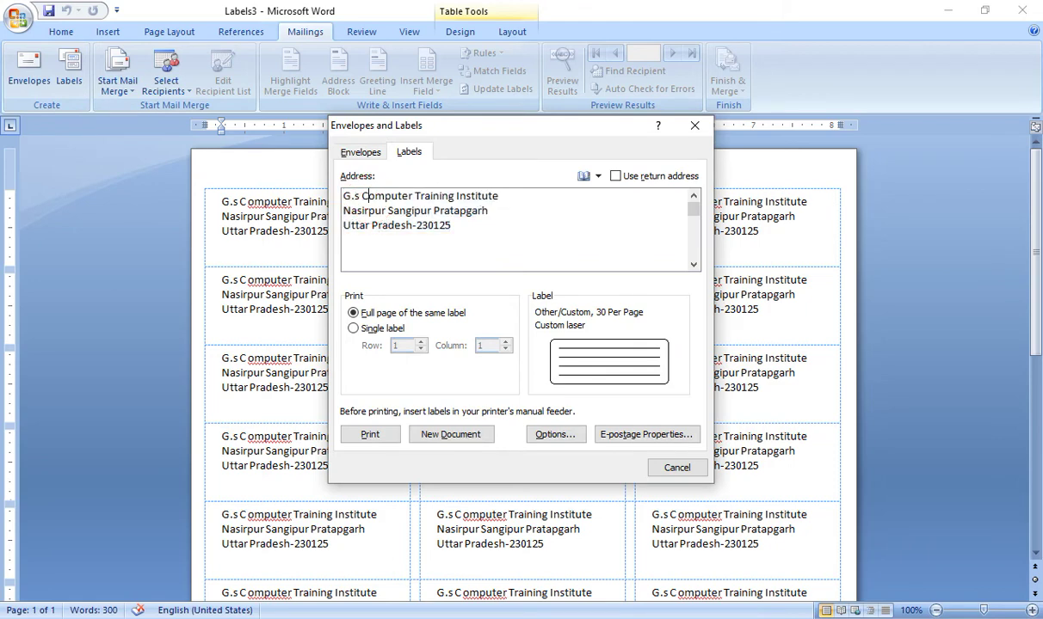
Generate Labels4, a fresh 30-label sheet with the corrected address, and review it.
click(455, 437)
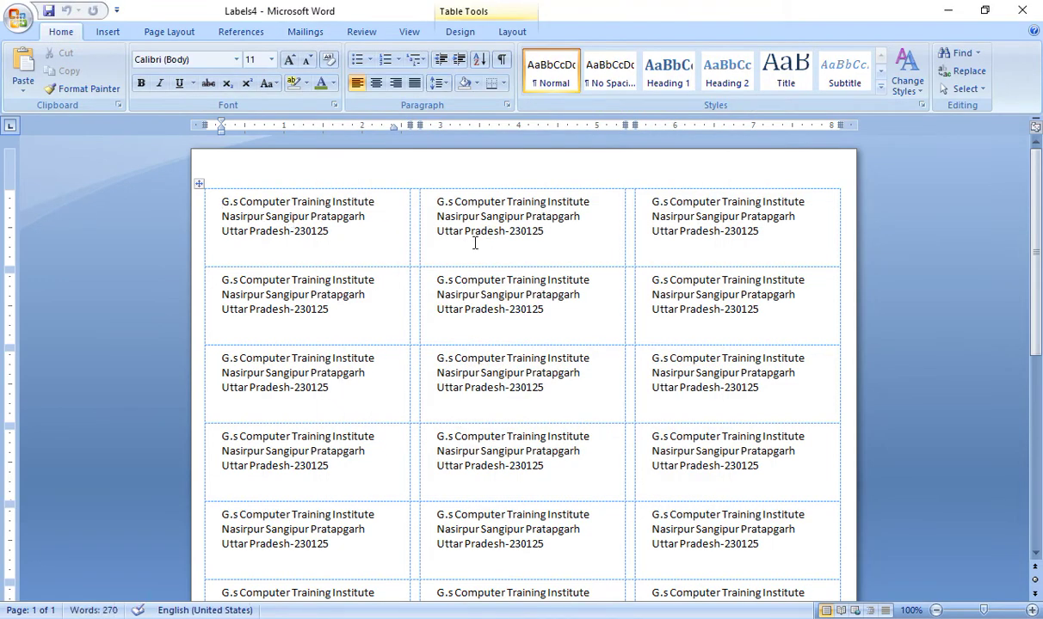
scroll(429, 250, down, 7)
scroll(429, 251, down, 2)
scroll(428, 252, up, 9)
scroll(429, 252, down, 9)
scroll(429, 250, up, 2)
scroll(430, 245, up, 7)
scroll(435, 237, down, 9)
scroll(446, 258, up, 9)
Print one copy of the Labels4 sheet on the AnyDesk Printer.
key(ctrl+p)
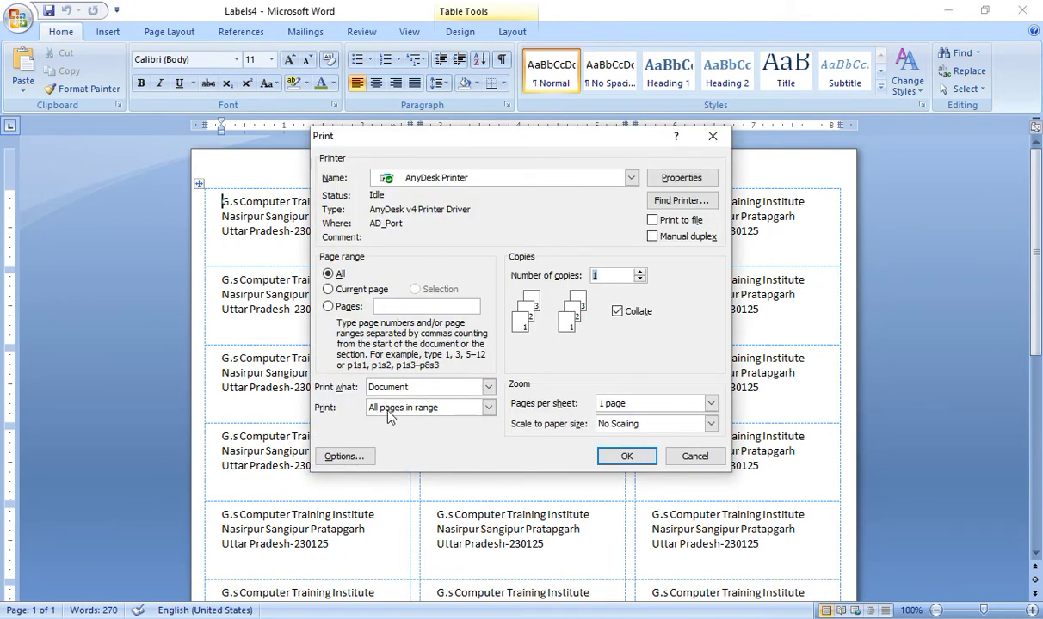
click(630, 178)
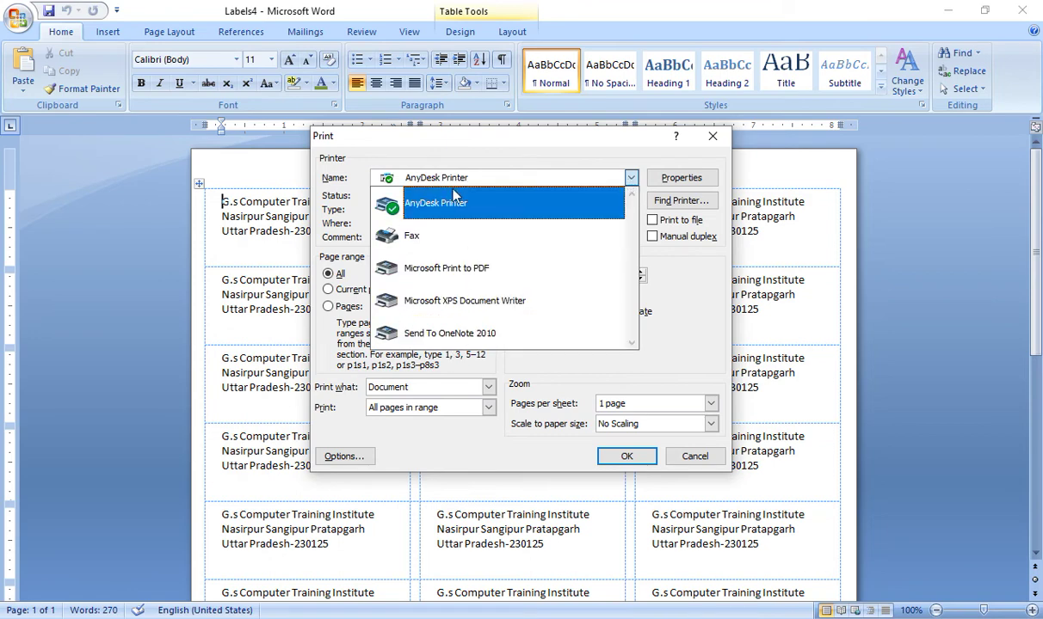
click(430, 203)
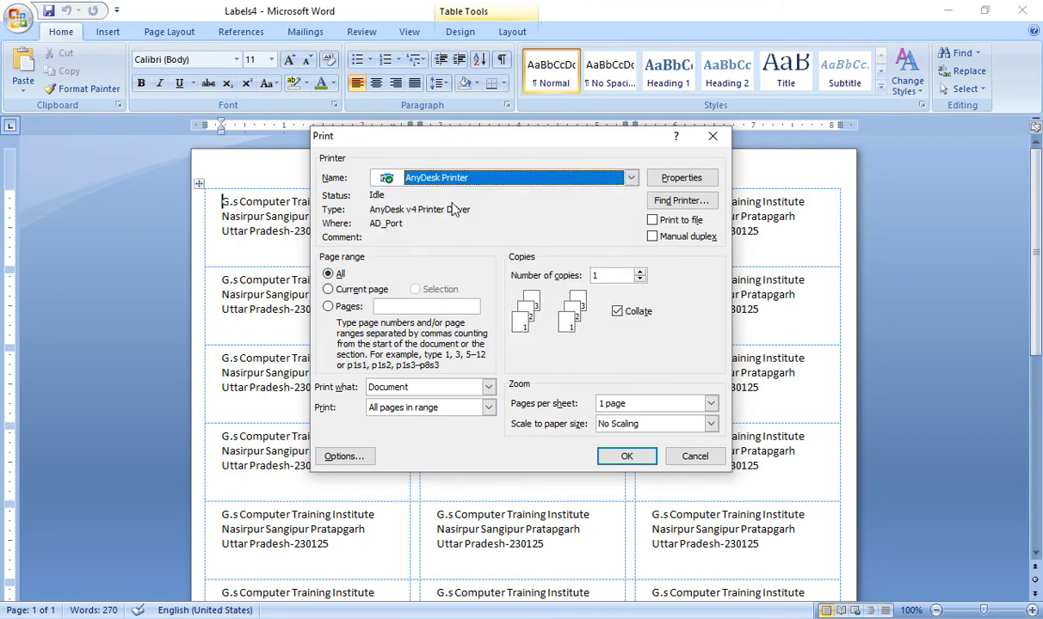
click(628, 458)
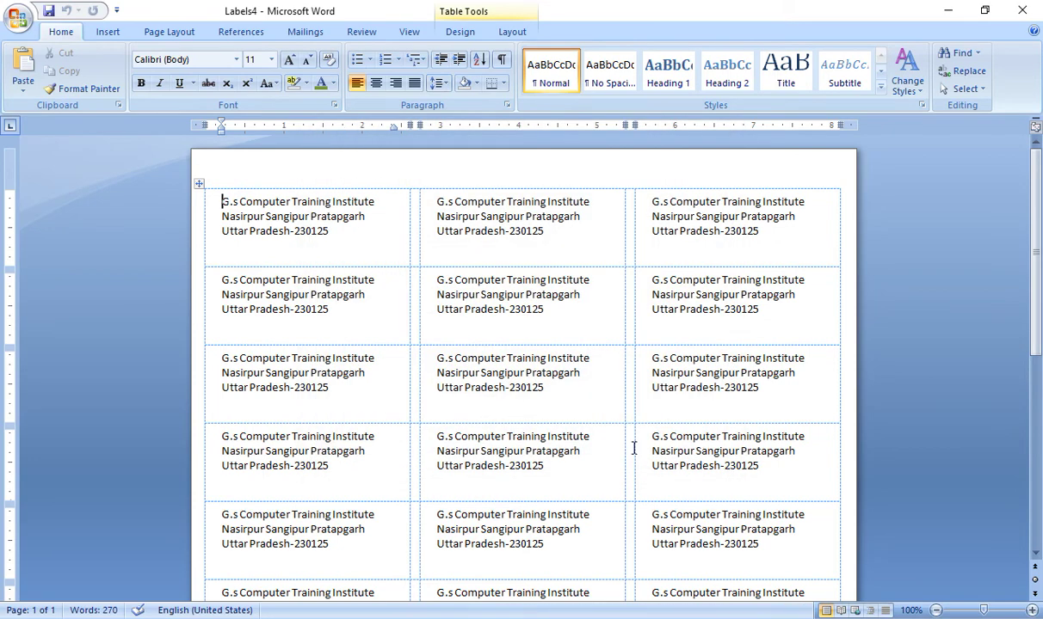